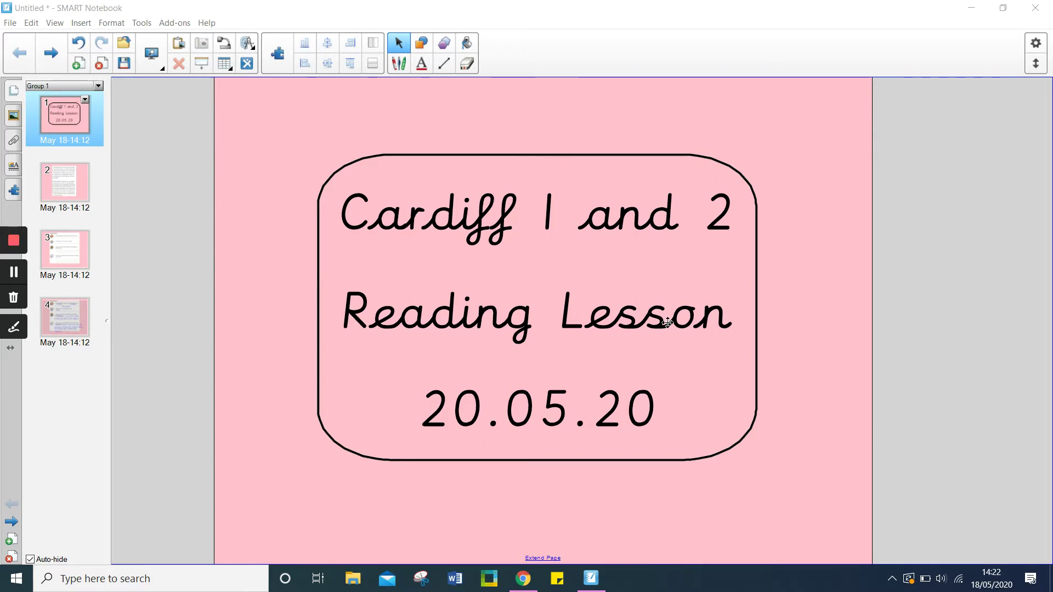
# Go to page 2 to show the Pandora reading passage with its cumulative word counts.
pyautogui.click(61, 169)
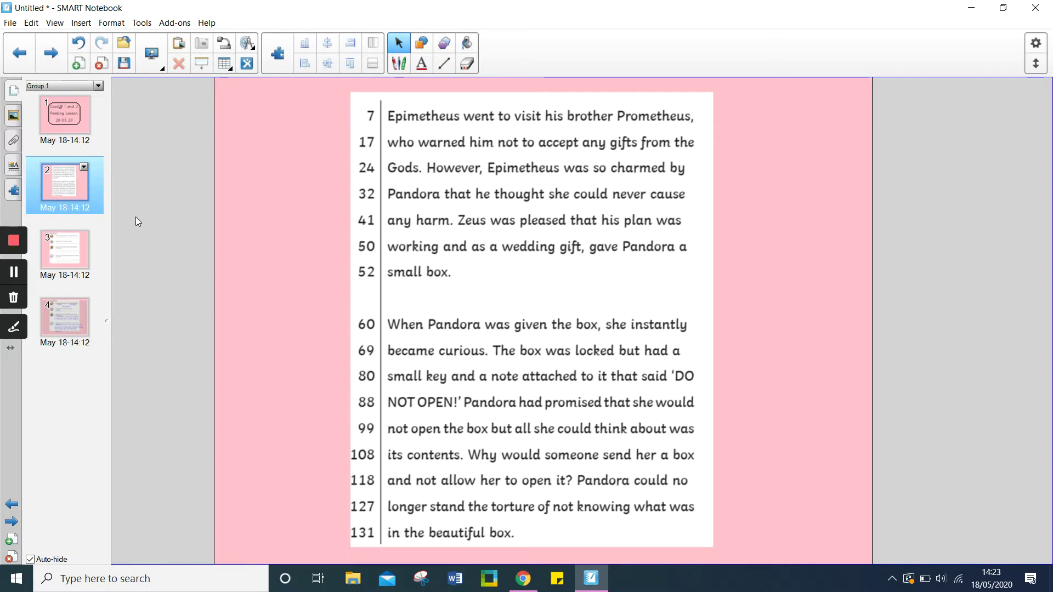
# Switch to page 3, the Quick Questions worksheet with four Pandora's box comprehension questions.
pyautogui.click(69, 257)
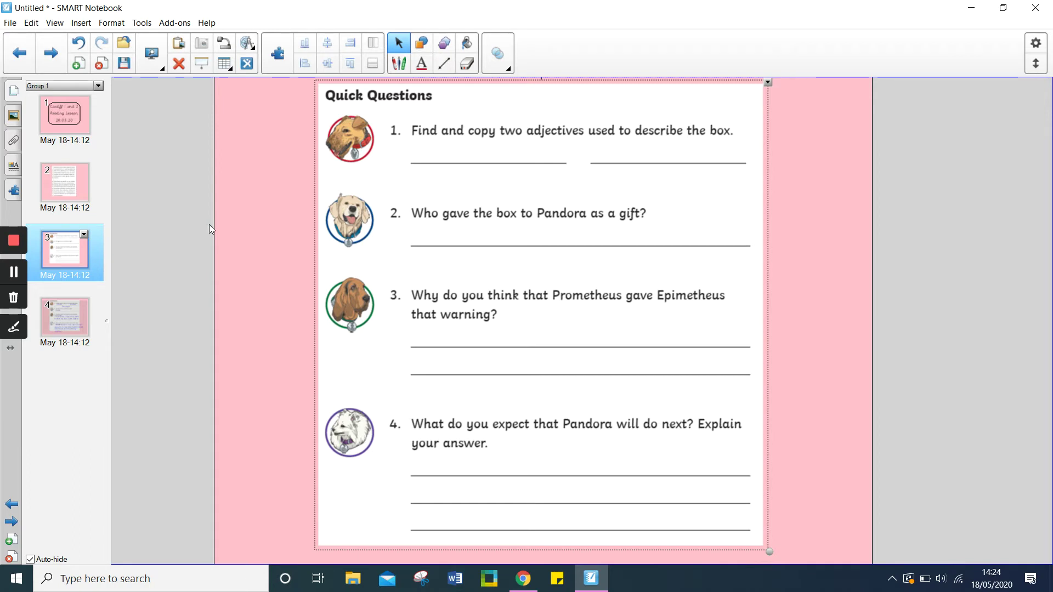
# Switch to page 4, where a grey screen shade hides everything below question 1.
pyautogui.click(57, 328)
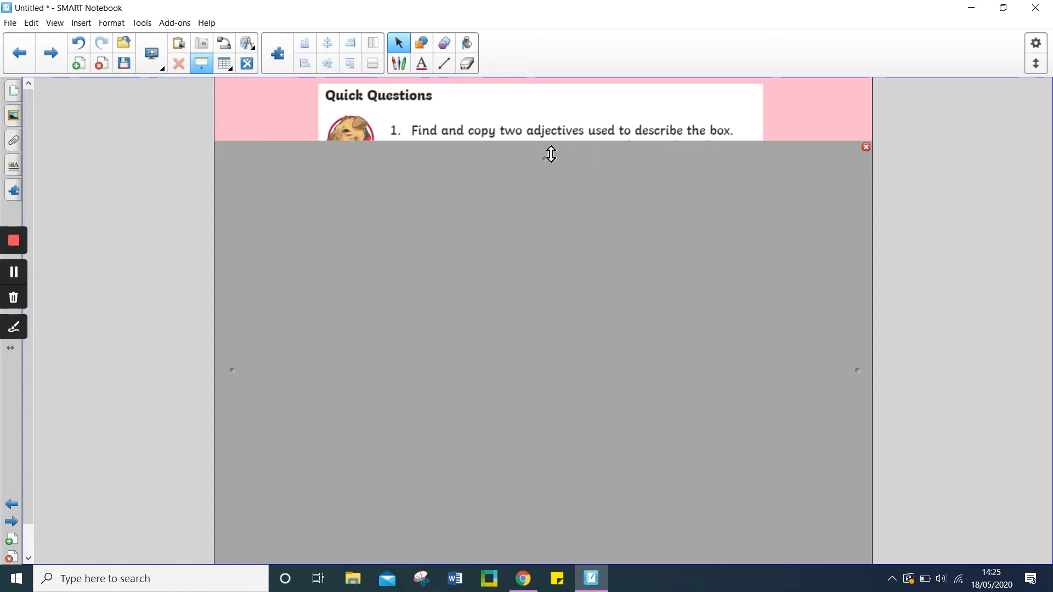
# Lower the screen shade in stages to reveal answers Small, Locked, Beautiful and Zeus.
pyautogui.moveTo(551, 154); pyautogui.dragTo(557, 216)
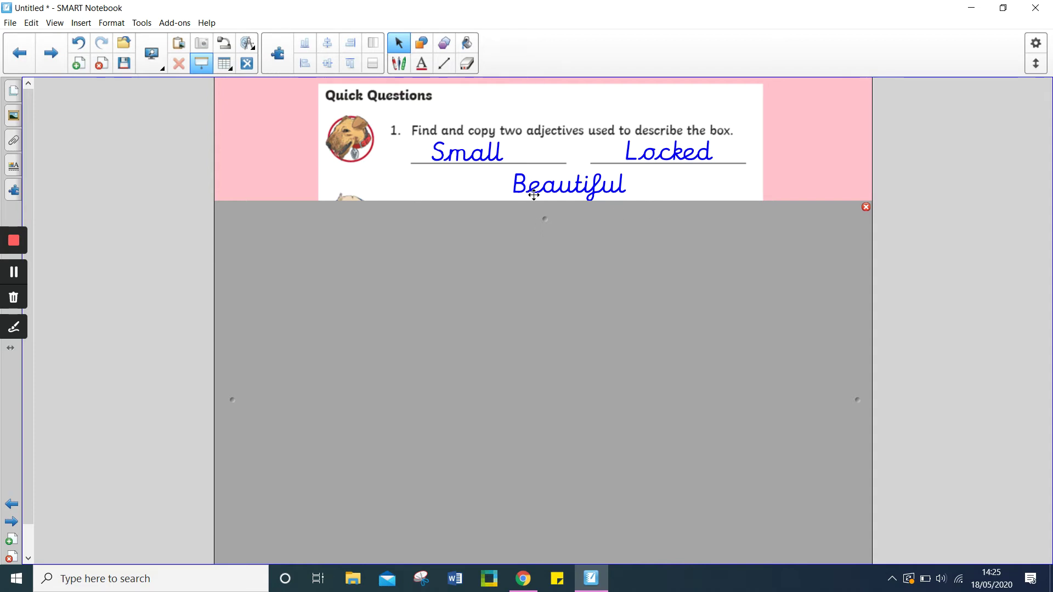
pyautogui.moveTo(541, 220)
pyautogui.mouseDown()
pyautogui.moveTo(550, 252)
pyautogui.moveTo(549, 242)
pyautogui.mouseUp()
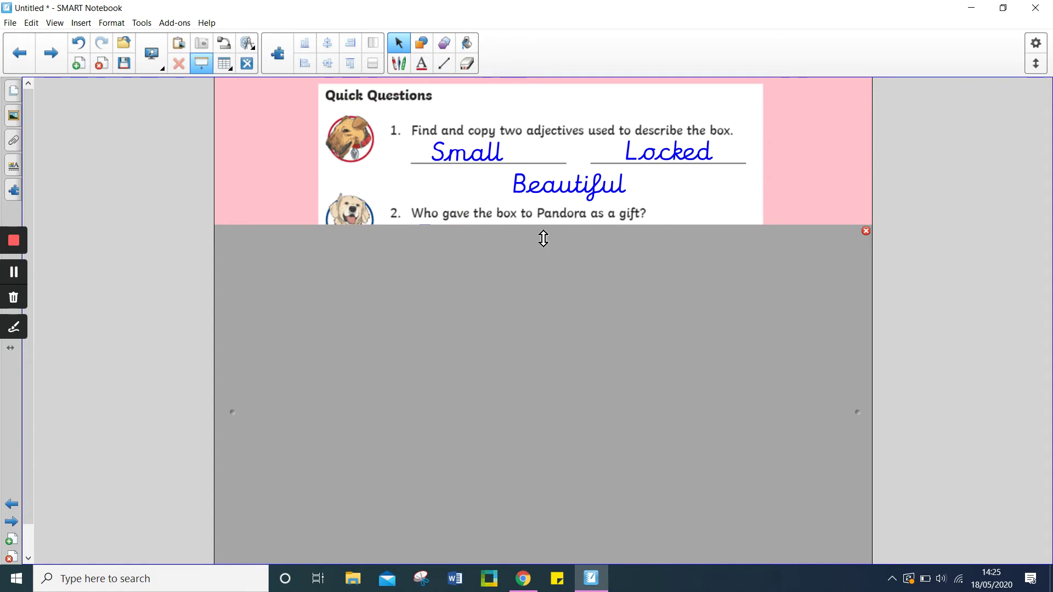
pyautogui.moveTo(543, 239); pyautogui.dragTo(548, 265)
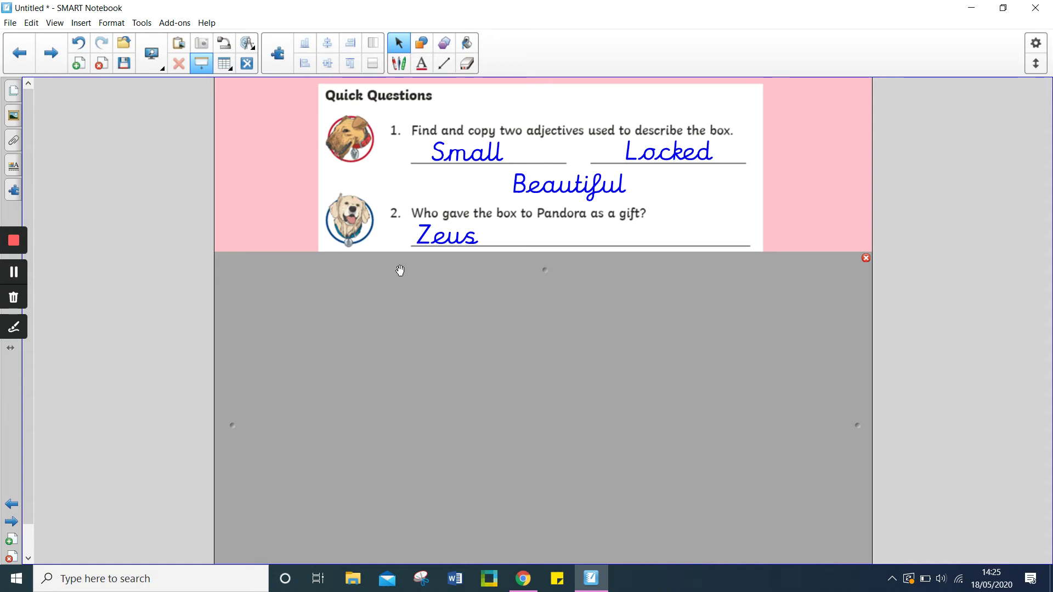
# Lower the shade to reveal question 3 and the answer about Prometheus being tricked before.
pyautogui.click(545, 276)
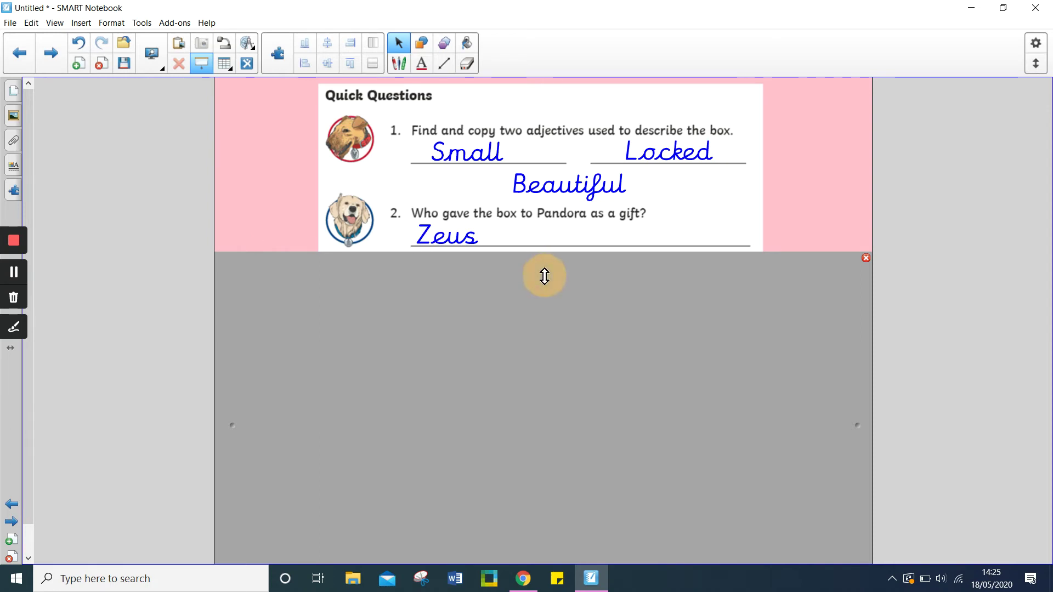
pyautogui.moveTo(544, 277); pyautogui.dragTo(548, 328)
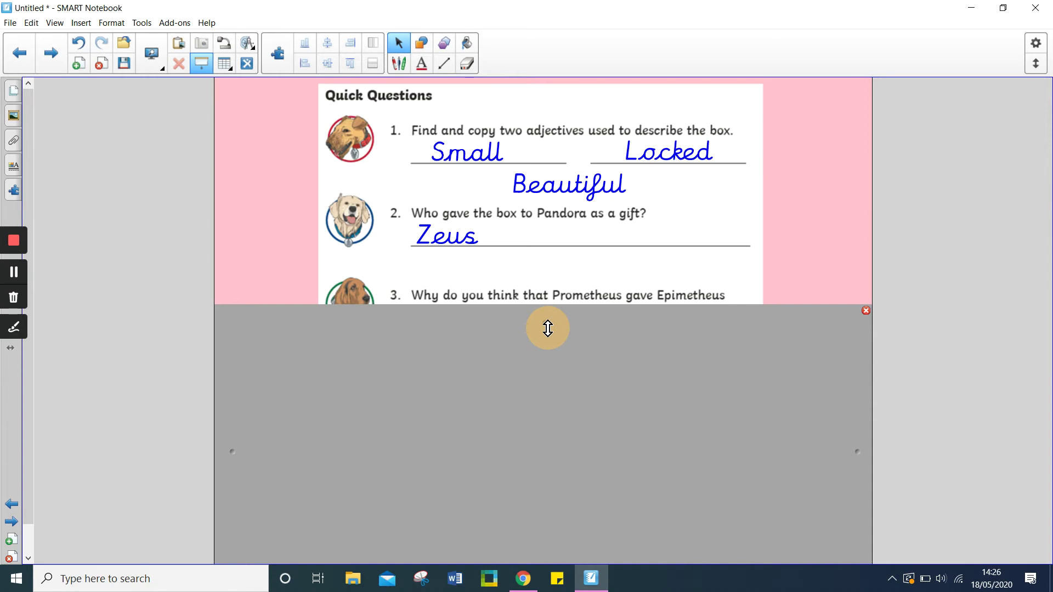
pyautogui.moveTo(548, 328); pyautogui.dragTo(548, 345)
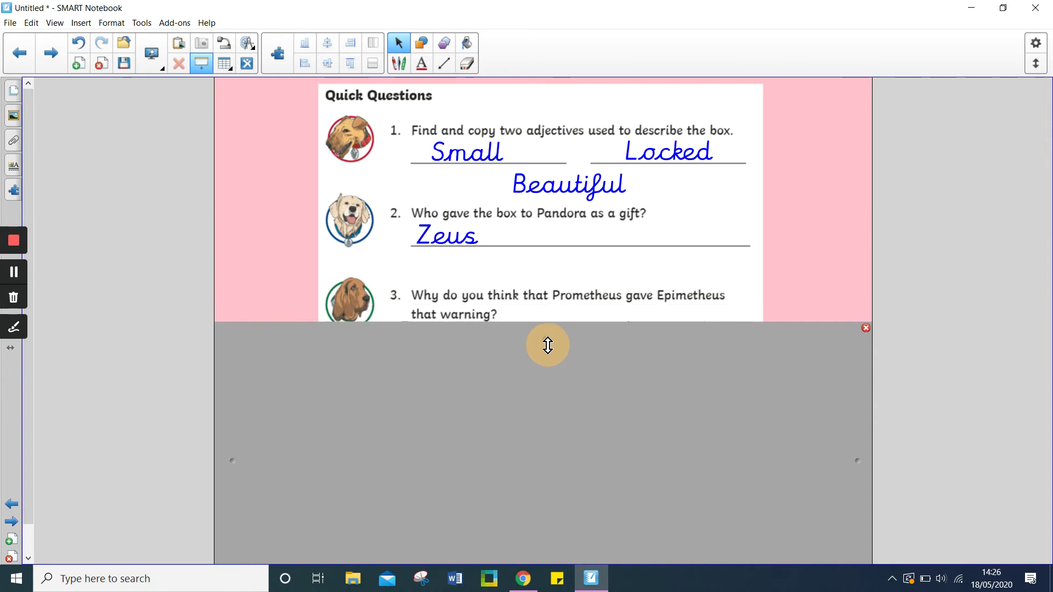
pyautogui.moveTo(548, 345); pyautogui.dragTo(558, 411)
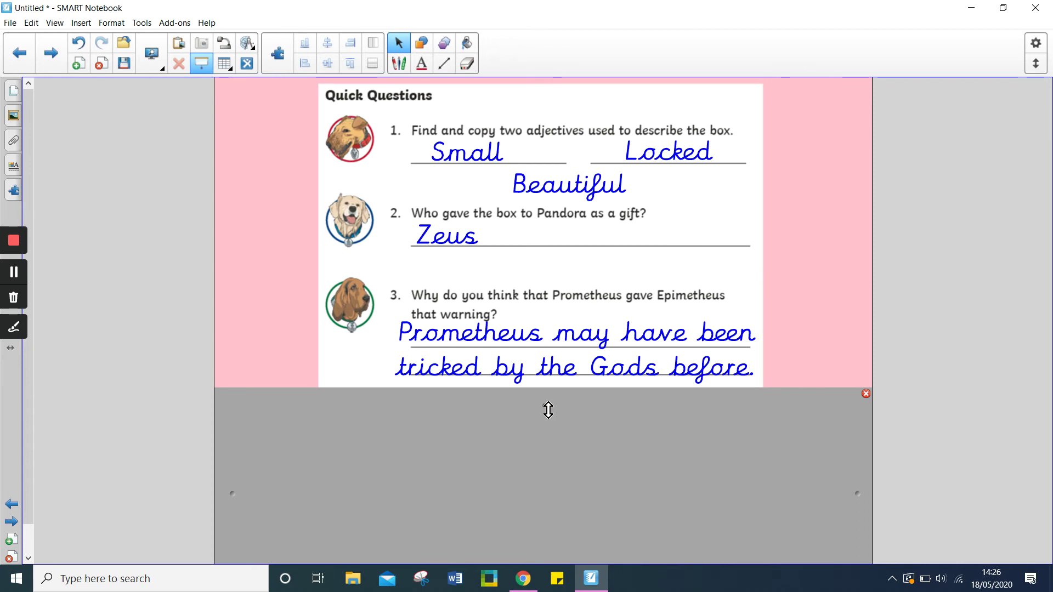
# Lower the shade fully to reveal question 4 and the answer that Pandora will open the box.
pyautogui.moveTo(548, 410); pyautogui.dragTo(552, 471)
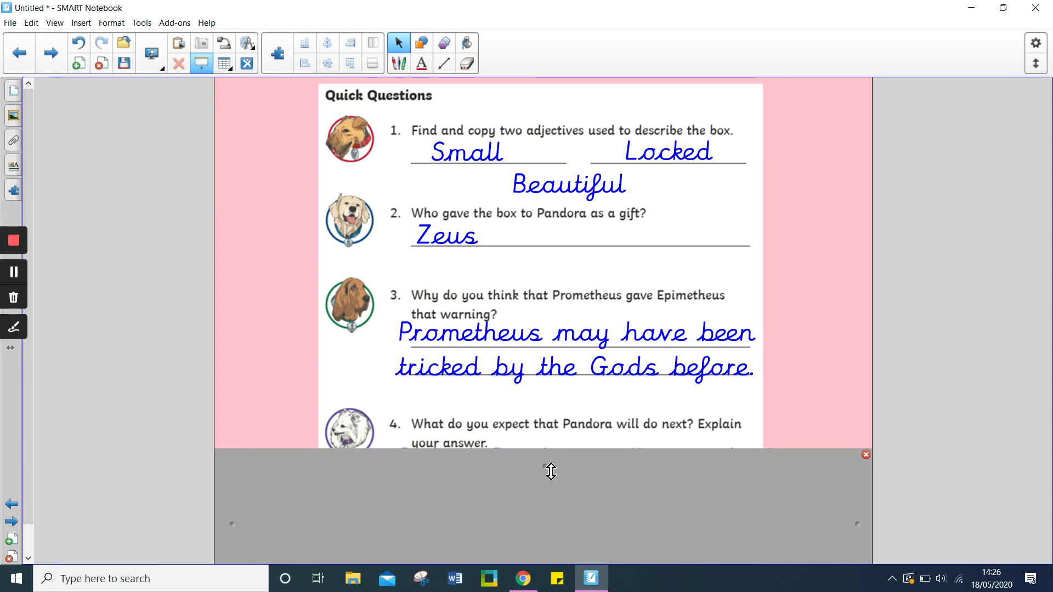
pyautogui.moveTo(550, 471); pyautogui.dragTo(557, 569)
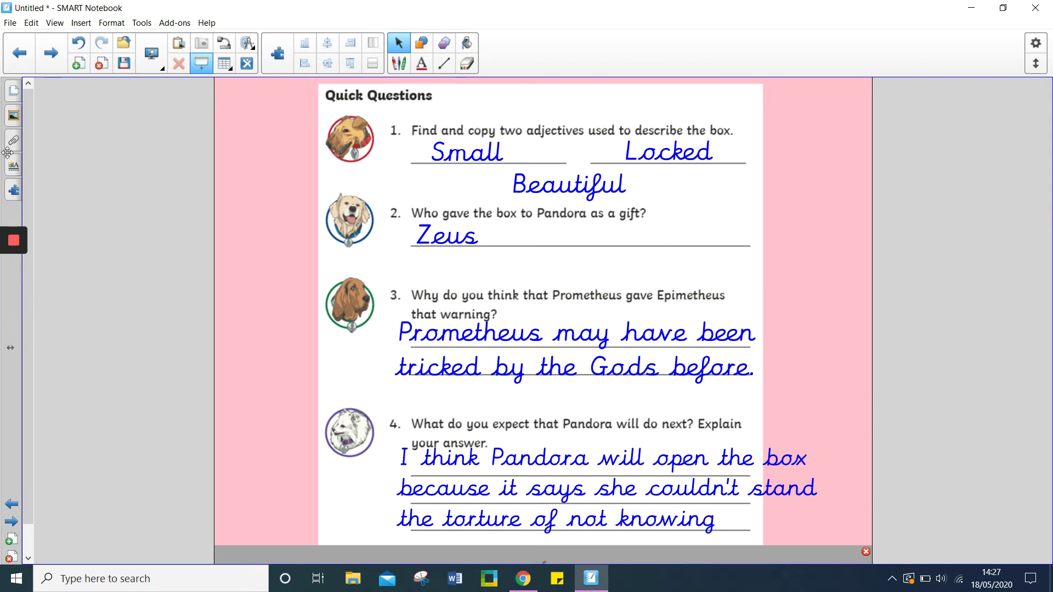
pyautogui.click(10, 94)
# Glance at the page 2 story text, then return to the fully answered page 4.
pyautogui.click(53, 191)
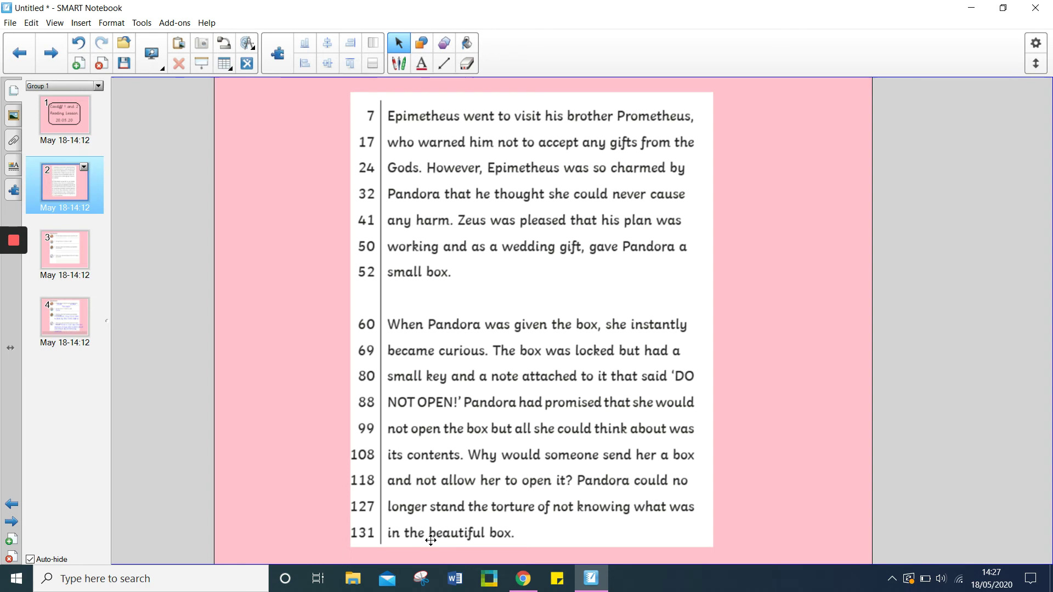
pyautogui.click(77, 312)
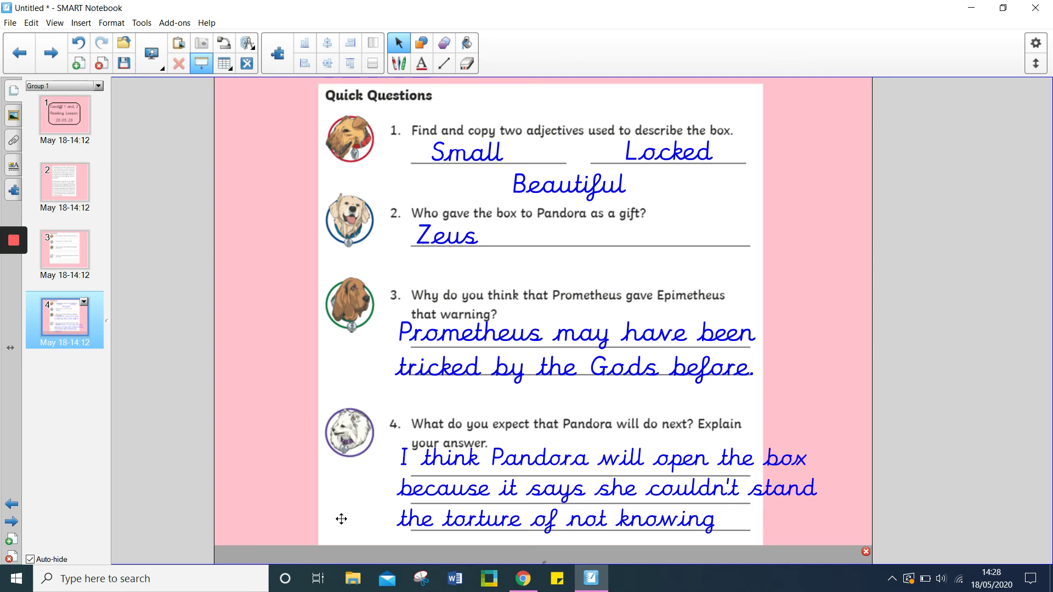
# Return to page 2, the Pandora story ending with the torture of not knowing the box's contents.
pyautogui.moveTo(17, 270)
pyautogui.click(54, 187)
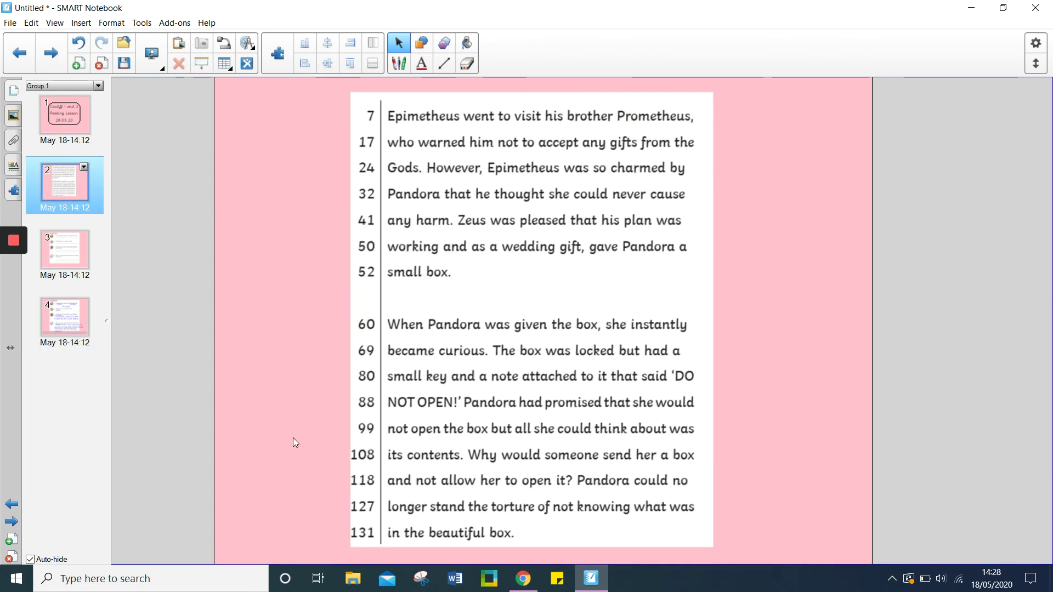